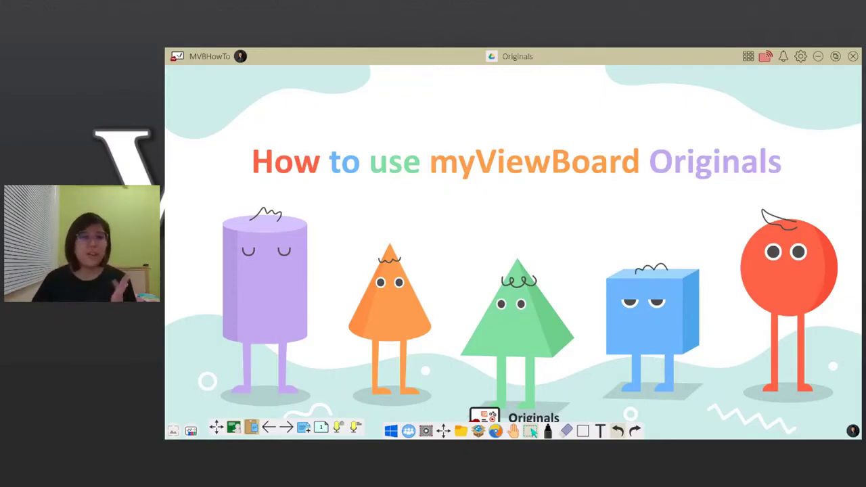
# Step: Advance the presentation to the "3 Ways to Open Originals" page
pyautogui.click(290, 428)
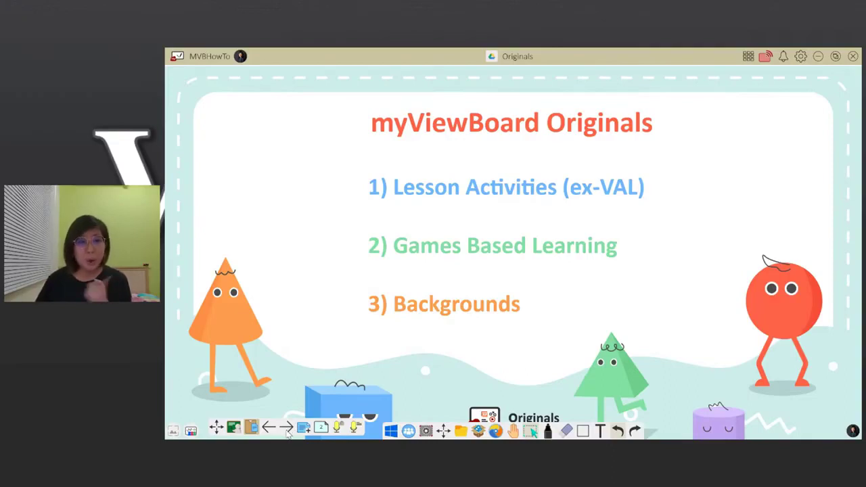
pyautogui.click(286, 432)
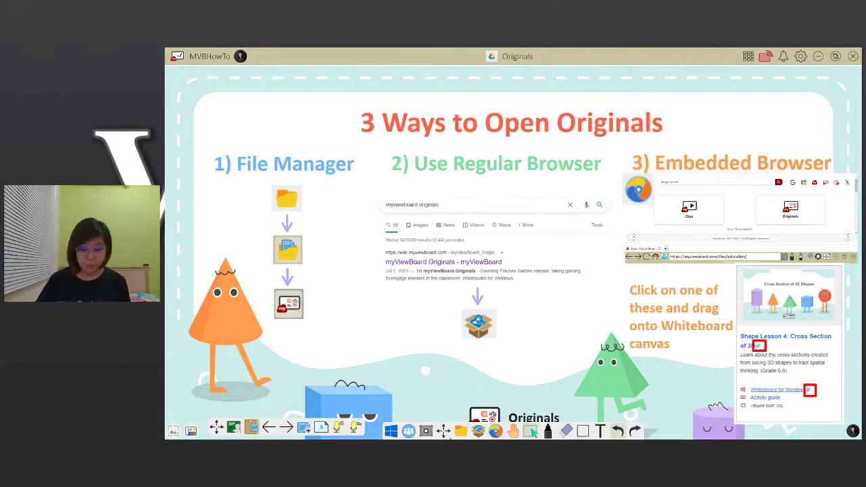
# Step: Switch to the Chrome window on the desktop, search Google for "myviewboard originals" and open the myViewBoard Originals wiki page
pyautogui.click(391, 433)
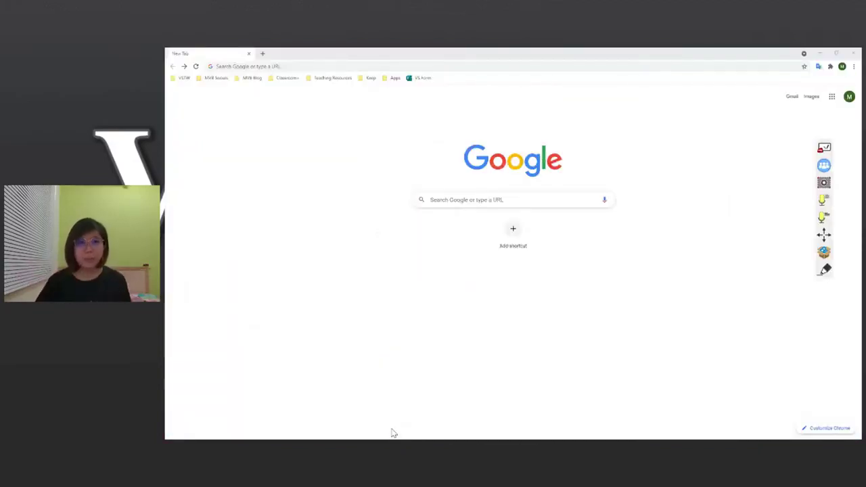
pyautogui.click(434, 196)
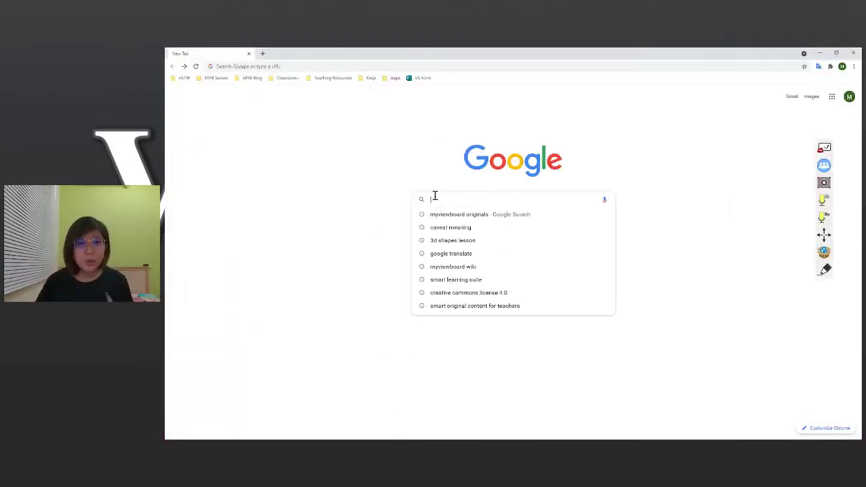
pyautogui.write('my')
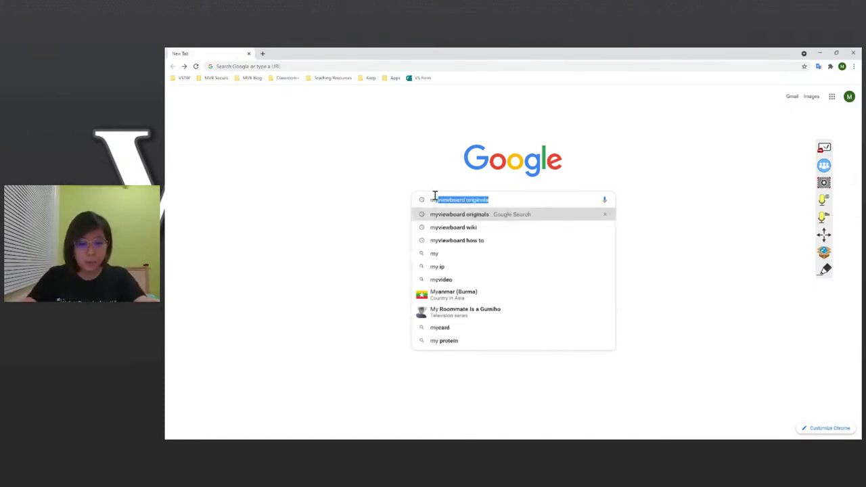
pyautogui.press('Return')
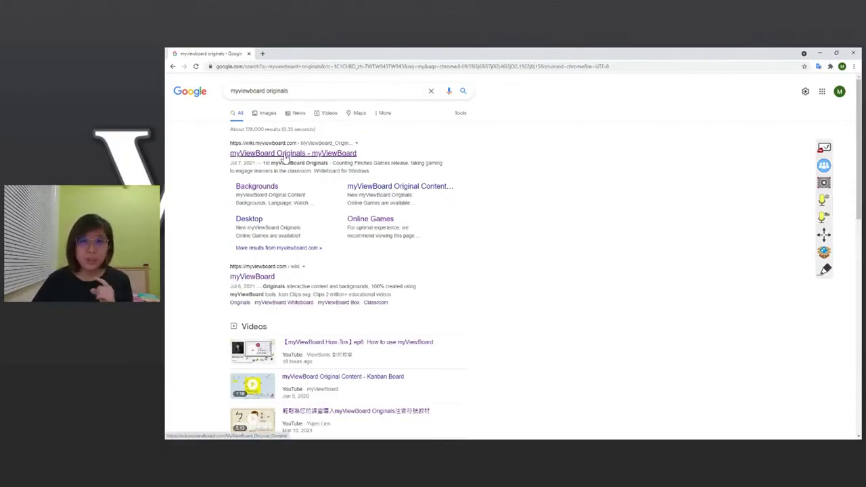
pyautogui.click(286, 157)
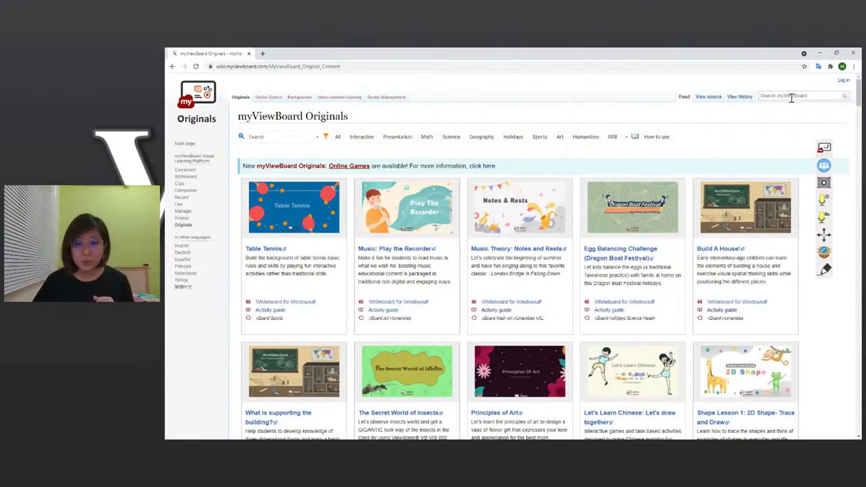
# Step: Look through the lesson cards in the myViewBoard Originals catalogue and return to the start of the list
pyautogui.scroll(-5, 857, 95)
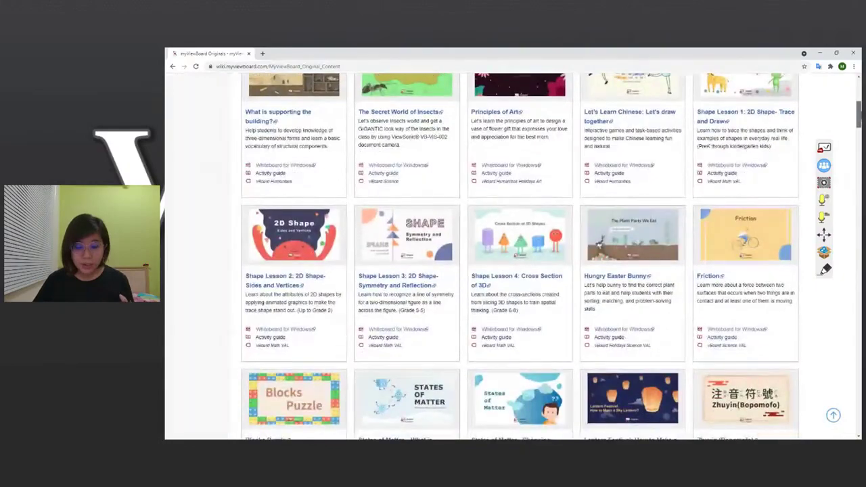
pyautogui.scroll(-4, 857, 108)
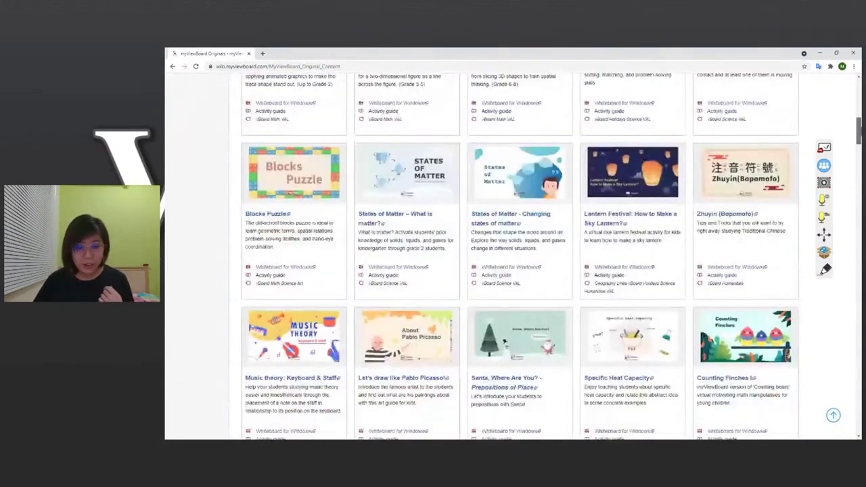
pyautogui.scroll(-2, 857, 128)
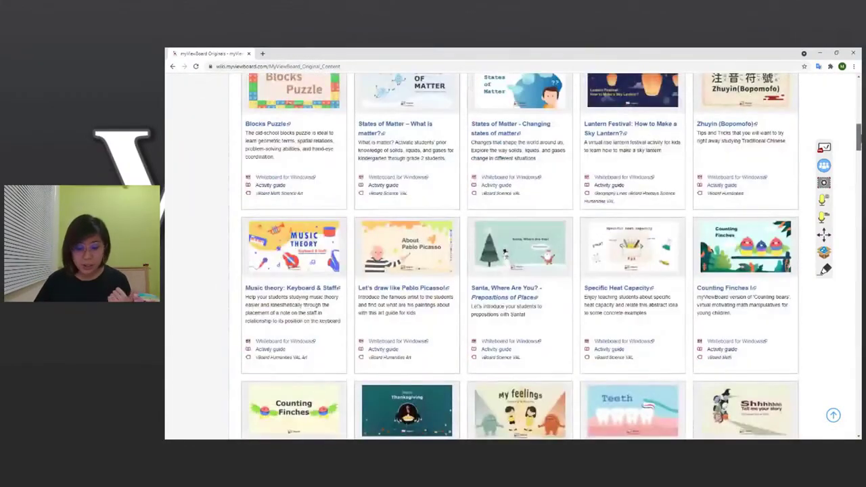
pyautogui.scroll(-20, 857, 135)
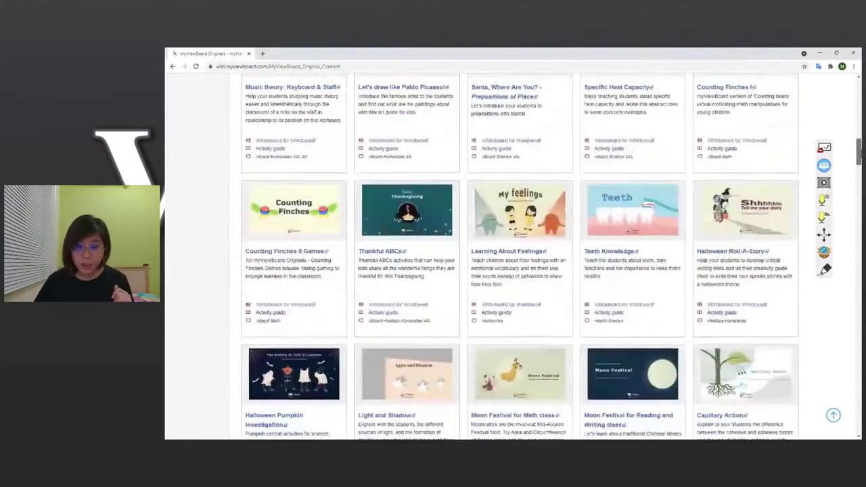
pyautogui.scroll(-5, 551, 254)
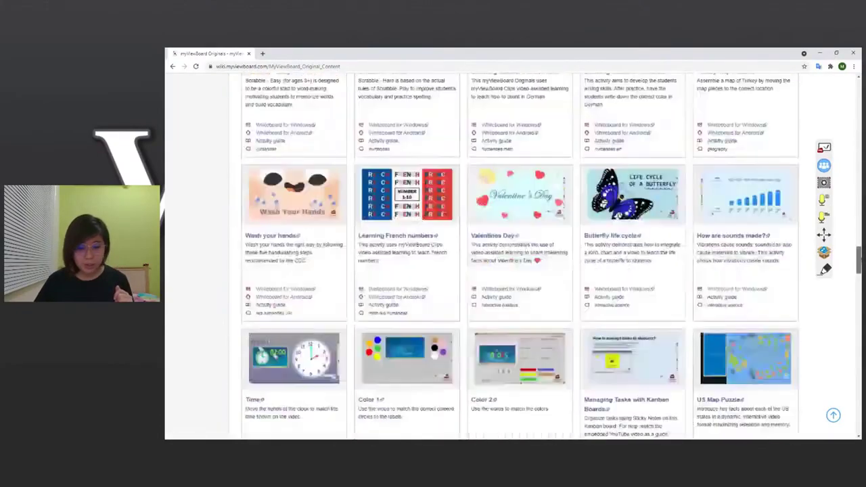
pyautogui.scroll(20, 551, 255)
pyautogui.scroll(5, 541, 257)
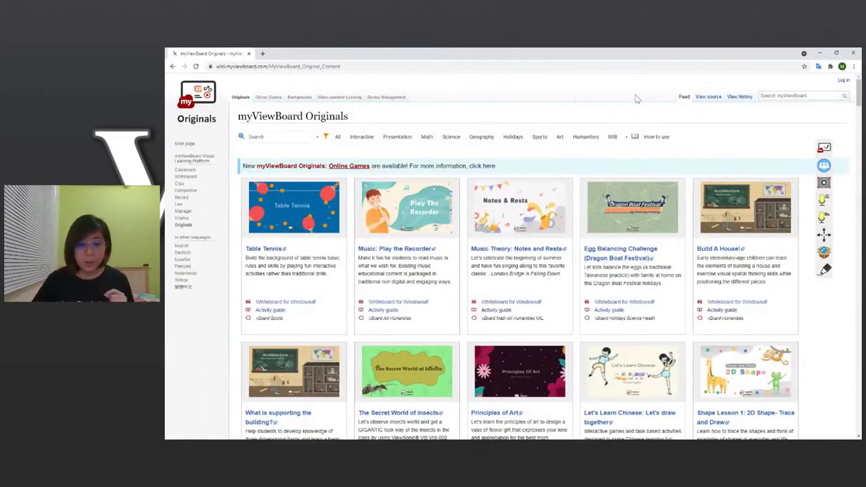
# Step: Filter the Originals lessons by Math, and search them for "3d shapes"
pyautogui.click(427, 139)
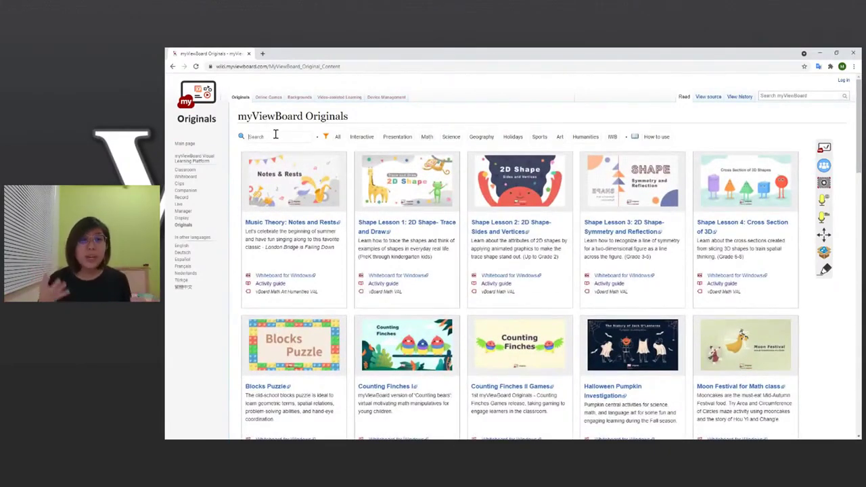
pyautogui.write('3')
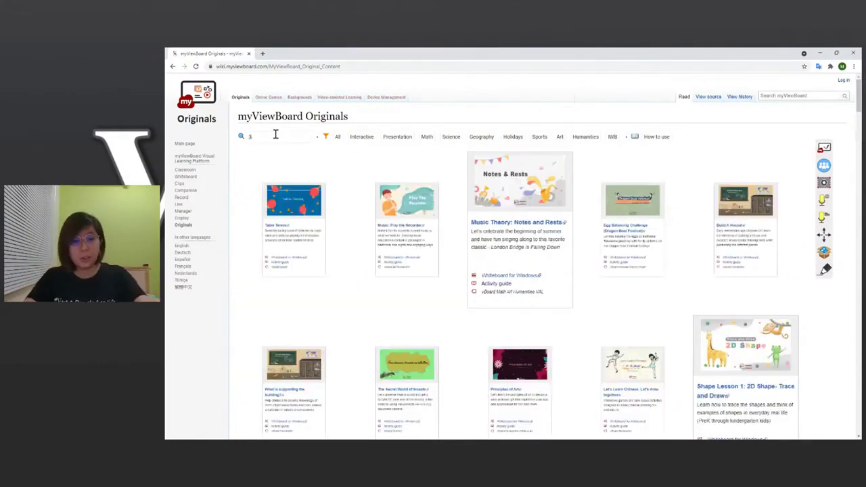
pyautogui.write('d shapes')
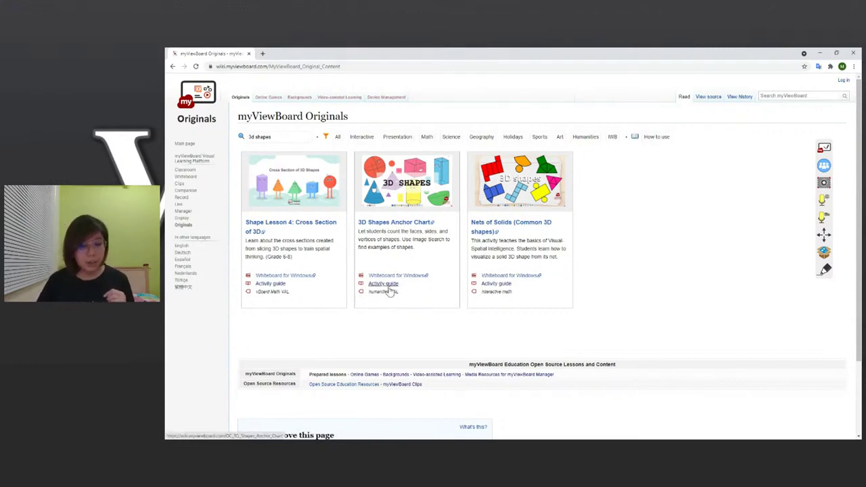
# Step: Open the activity guide of the 3D Shapes Anchor Chart lesson and download its vBoard file
pyautogui.moveTo(390, 289)
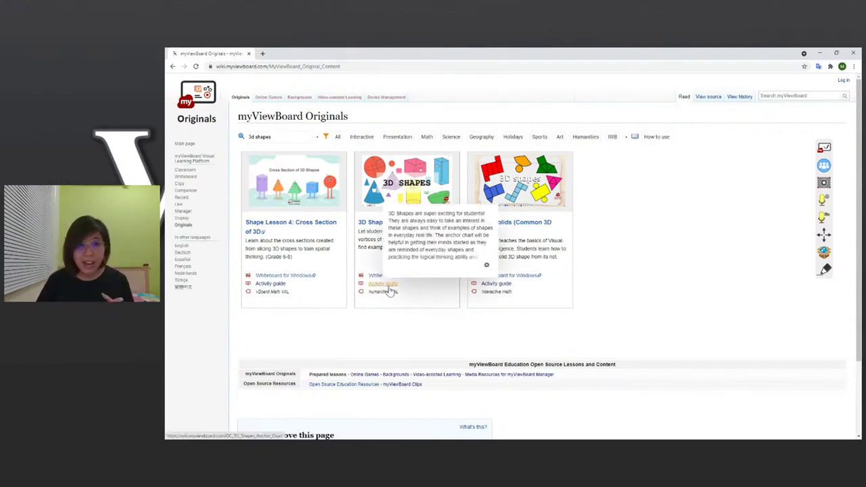
pyautogui.click(389, 291)
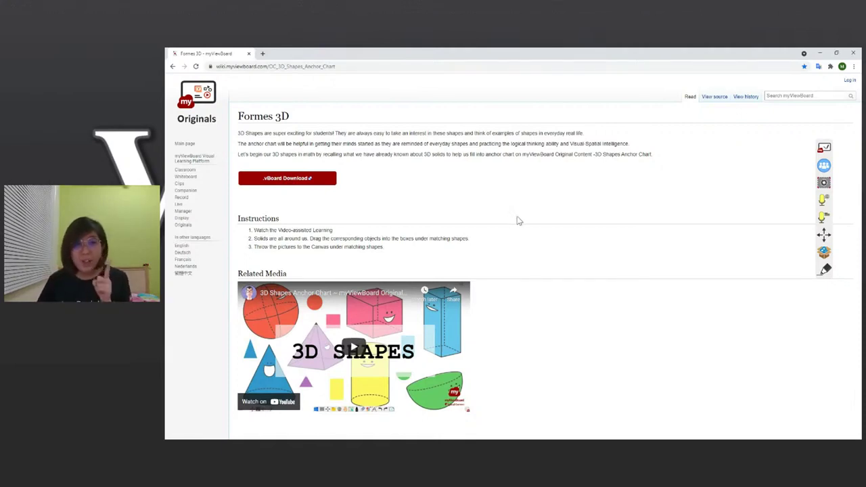
pyautogui.scroll(-1, 513, 223)
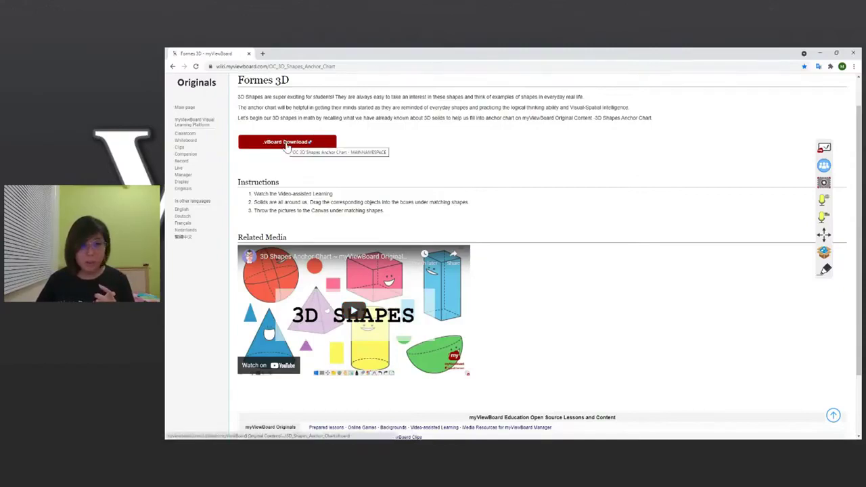
pyautogui.click(286, 144)
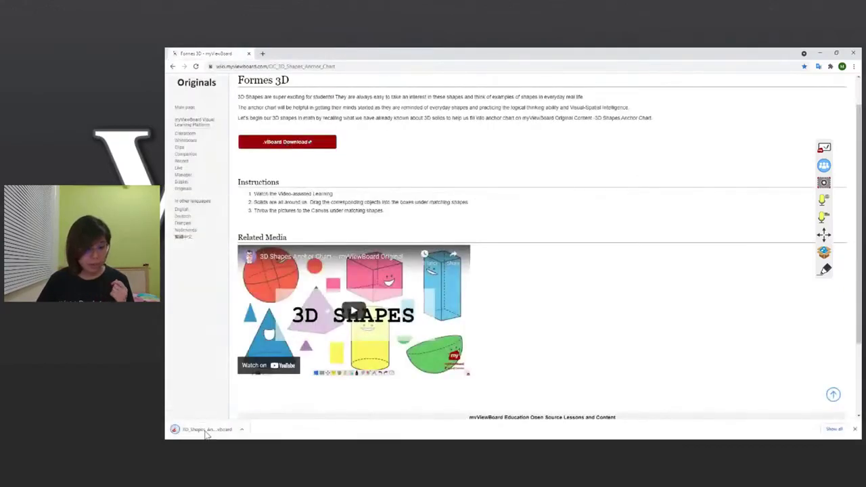
# Step: Return to the myViewBoard whiteboard and open the downloaded 3D_Shapes file from the Magic Box's Downloads folder
pyautogui.click(825, 154)
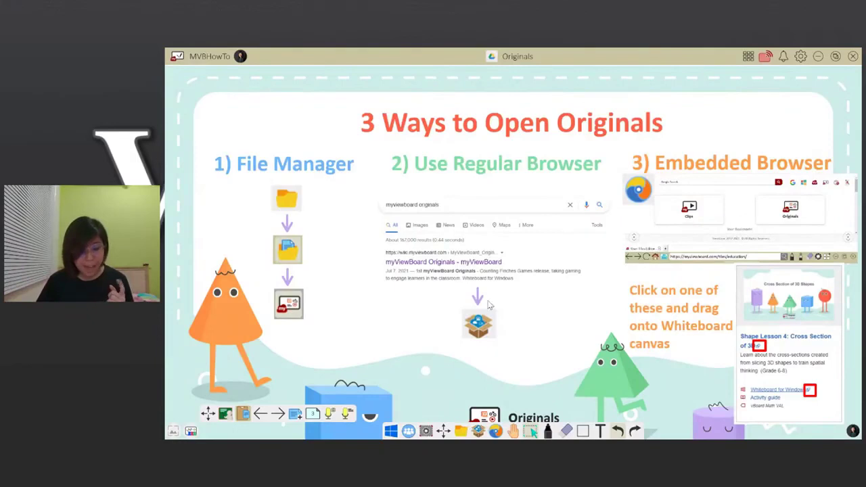
pyautogui.click(478, 430)
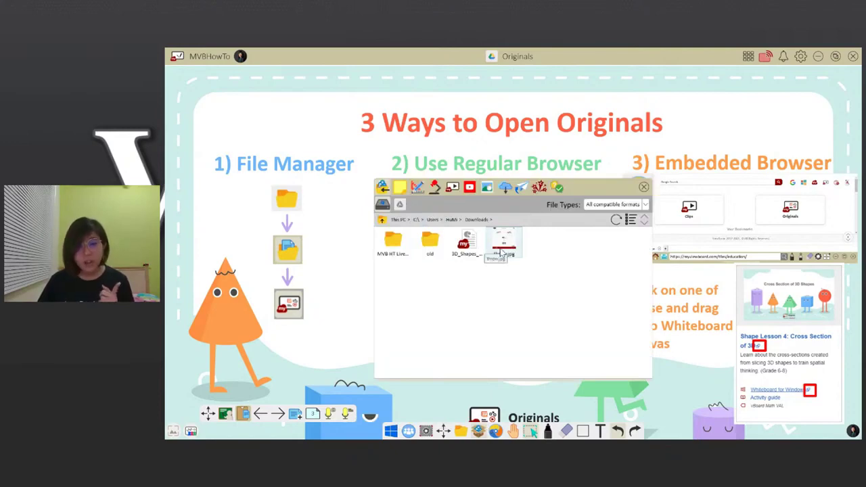
pyautogui.doubleClick(466, 245)
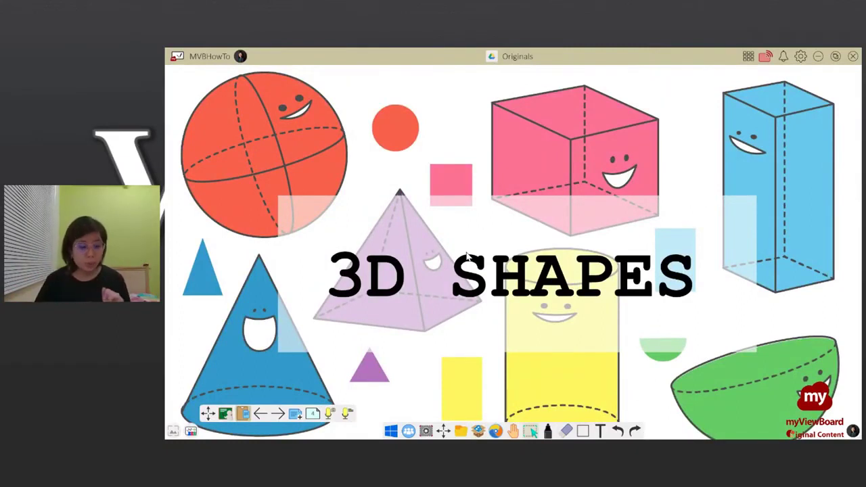
# Step: Go to the 3D shapes page with the embedded Clips video, expand the Cylinder video to fill its window, and pause it after playing briefly
pyautogui.click(272, 414)
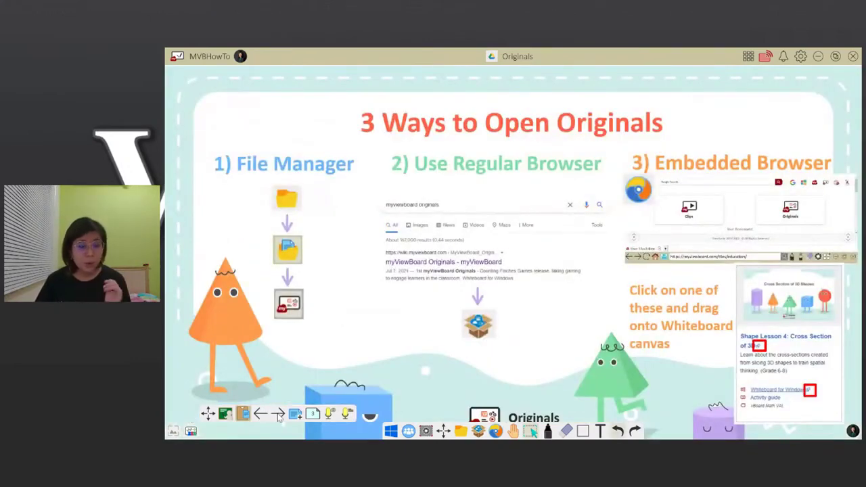
pyautogui.click(278, 415)
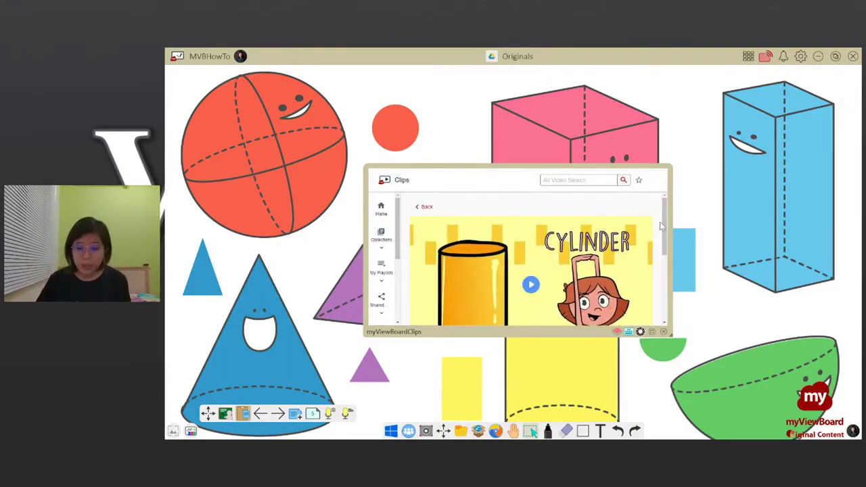
pyautogui.scroll(-1, 667, 232)
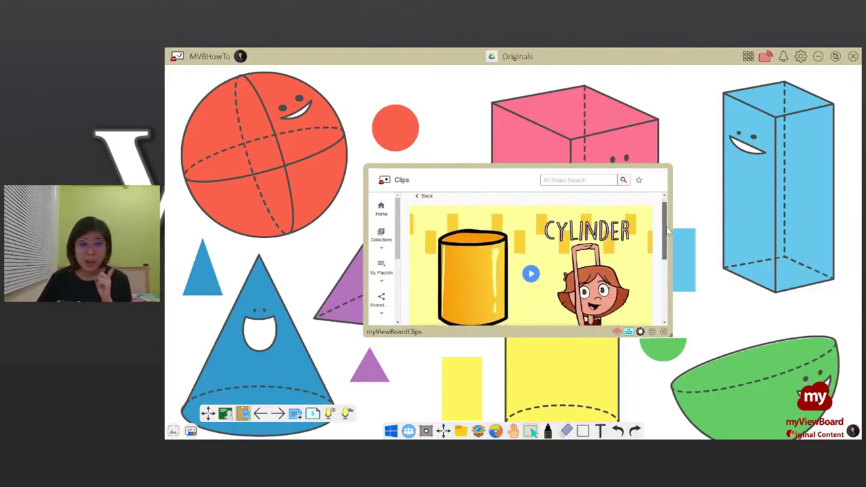
pyautogui.scroll(-3, 668, 232)
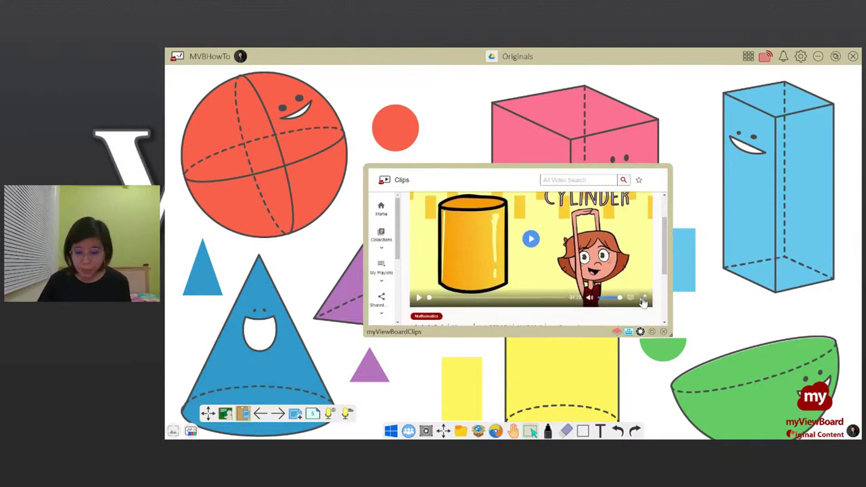
pyautogui.click(643, 300)
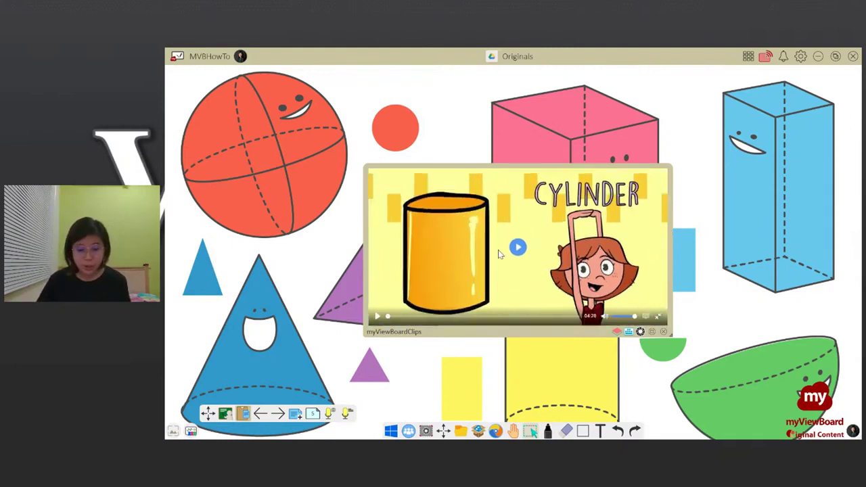
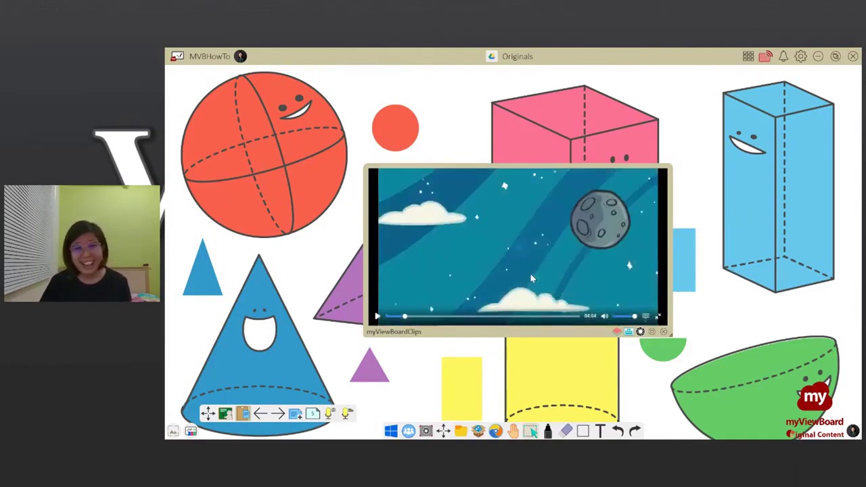
pyautogui.click(531, 277)
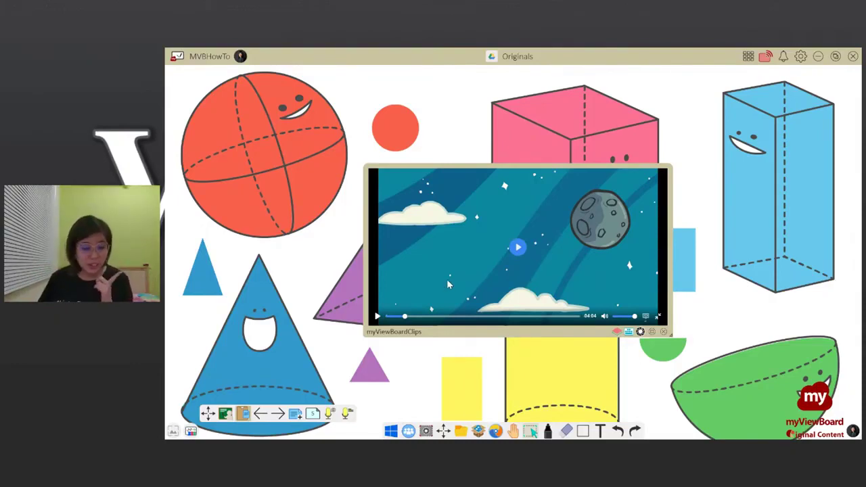
# Step: On the Sphere page, place the beach ball, baseball, orange and globe in the four dashed boxes, and advance to the Hemisphere page
pyautogui.click(277, 413)
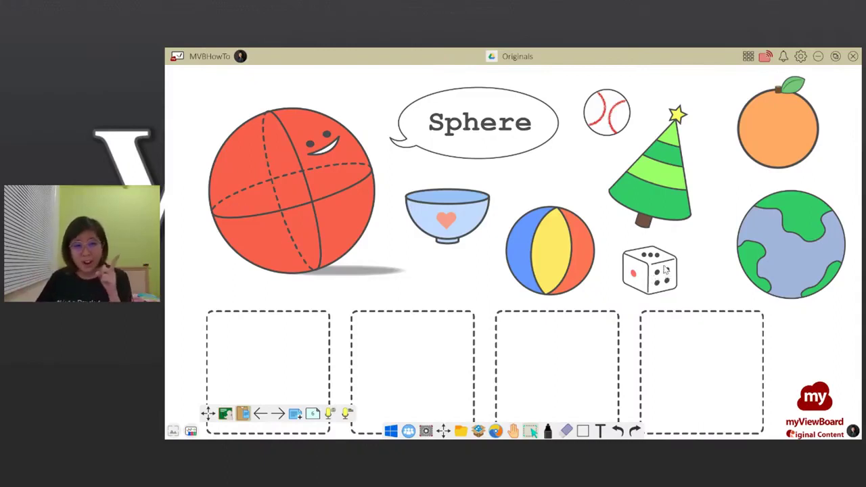
pyautogui.moveTo(514, 256); pyautogui.dragTo(260, 347)
pyautogui.moveTo(604, 116); pyautogui.dragTo(427, 354)
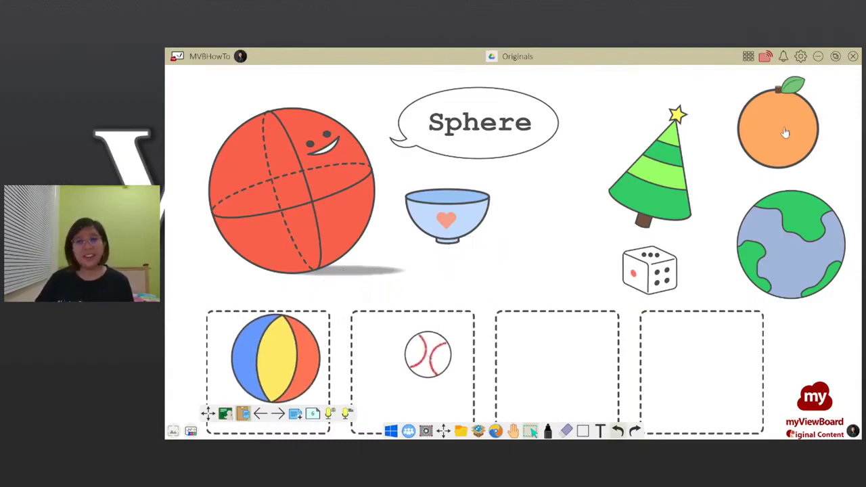
pyautogui.moveTo(778, 128); pyautogui.dragTo(572, 359)
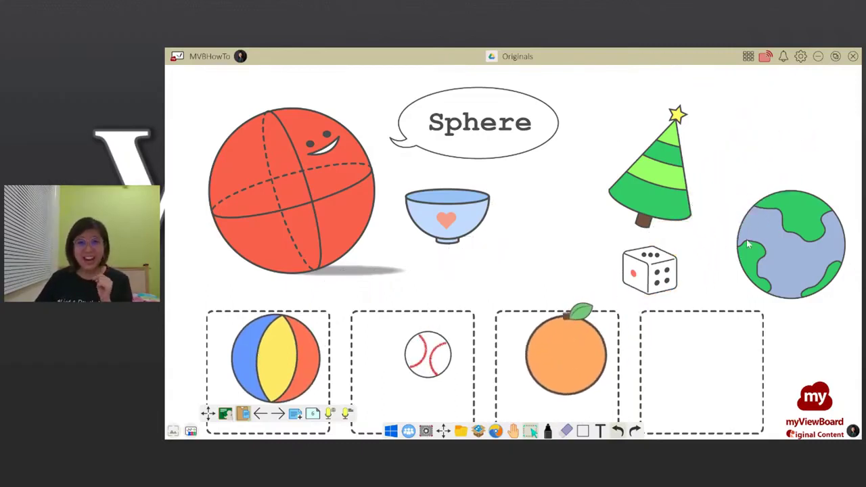
pyautogui.moveTo(766, 242); pyautogui.dragTo(670, 361)
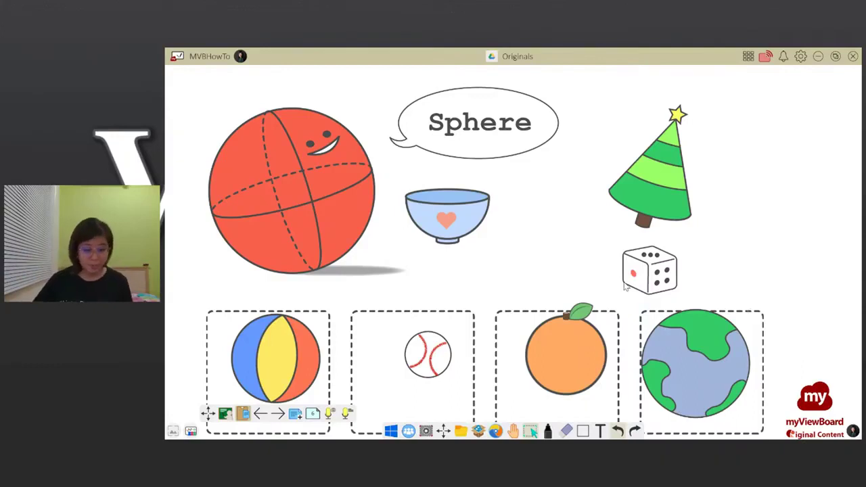
pyautogui.click(279, 416)
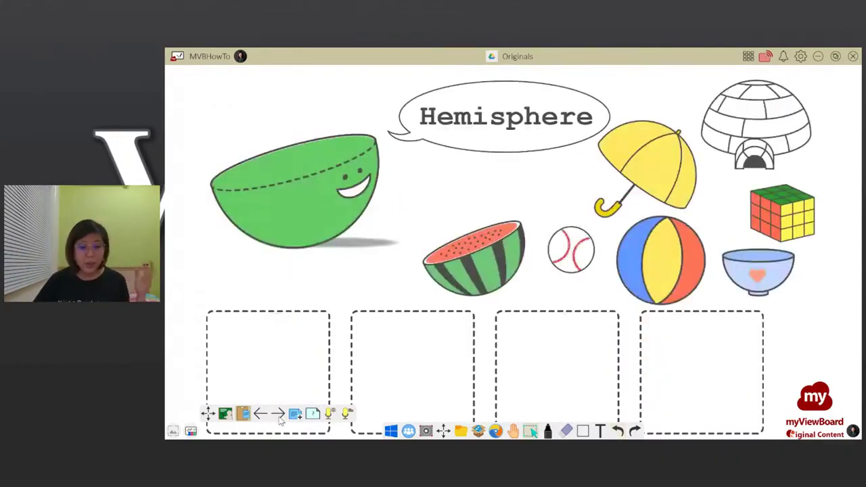
# Step: Advance through the Cube and Cone pages to the Cylinder page
pyautogui.click(278, 414)
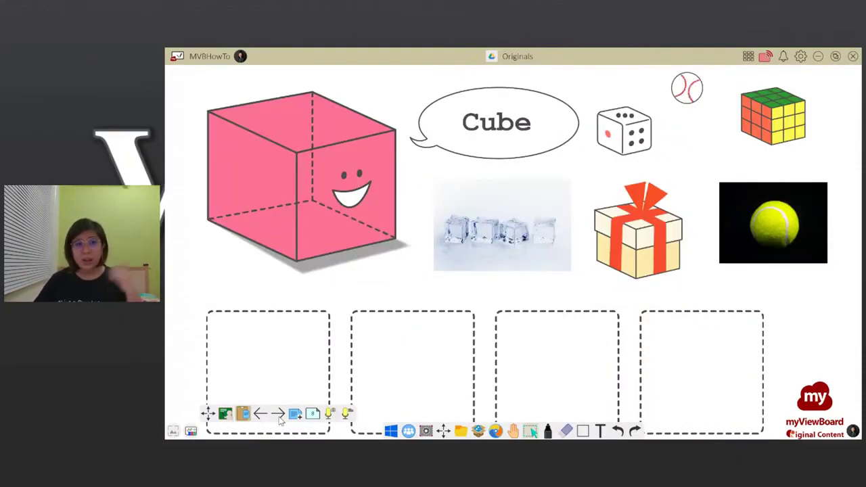
pyautogui.click(278, 415)
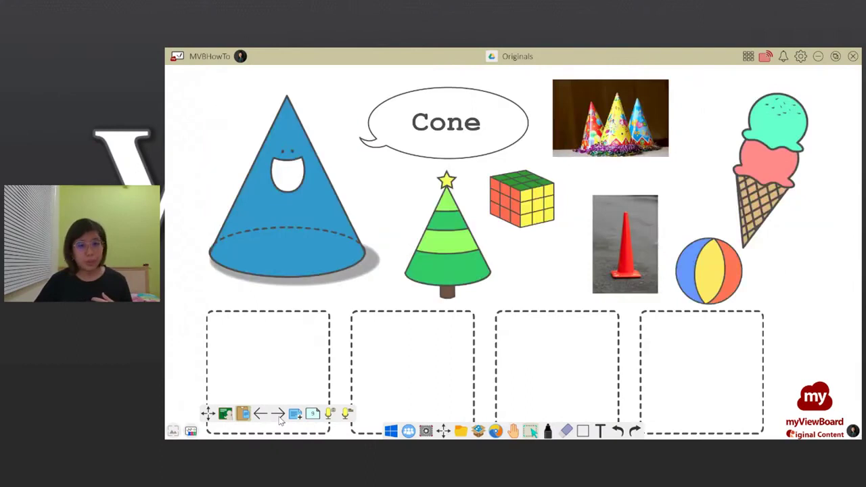
pyautogui.click(278, 415)
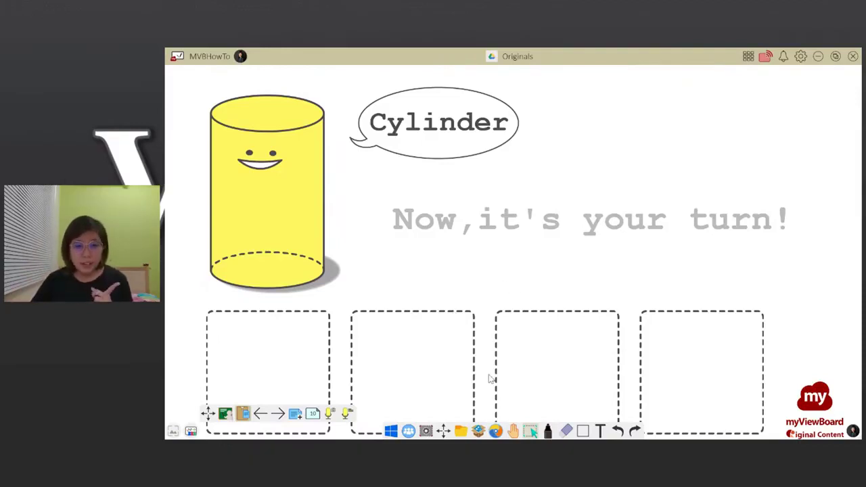
# Step: Add throw.jpg from the Magic Box's Downloads folder, enlarge it at the Cylinder page's right side, and circle its Throw icon with the black pen
pyautogui.click(478, 431)
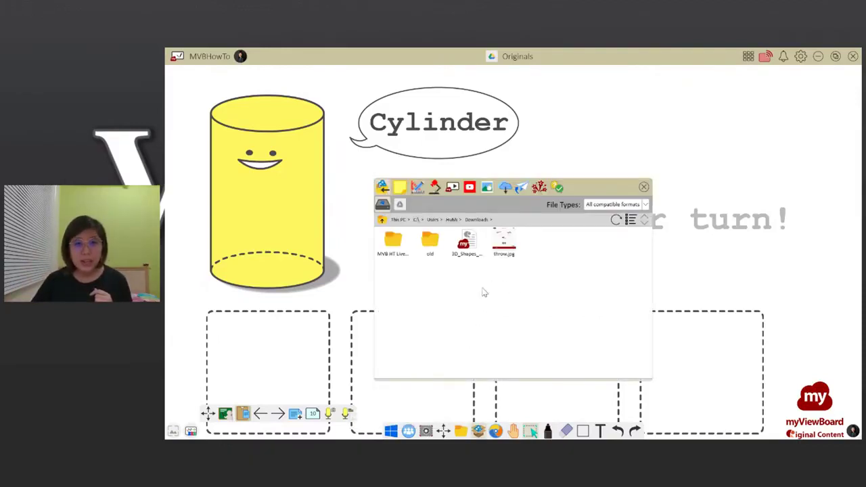
pyautogui.moveTo(509, 249); pyautogui.dragTo(681, 244)
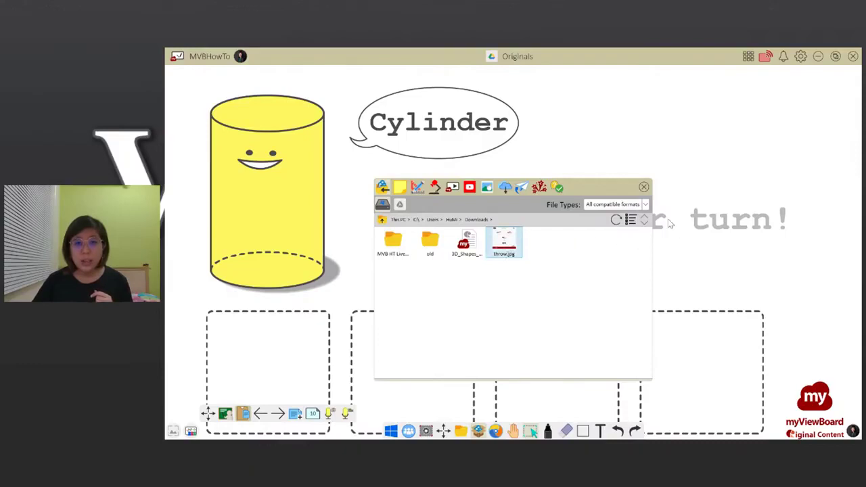
pyautogui.click(643, 186)
pyautogui.click(690, 259)
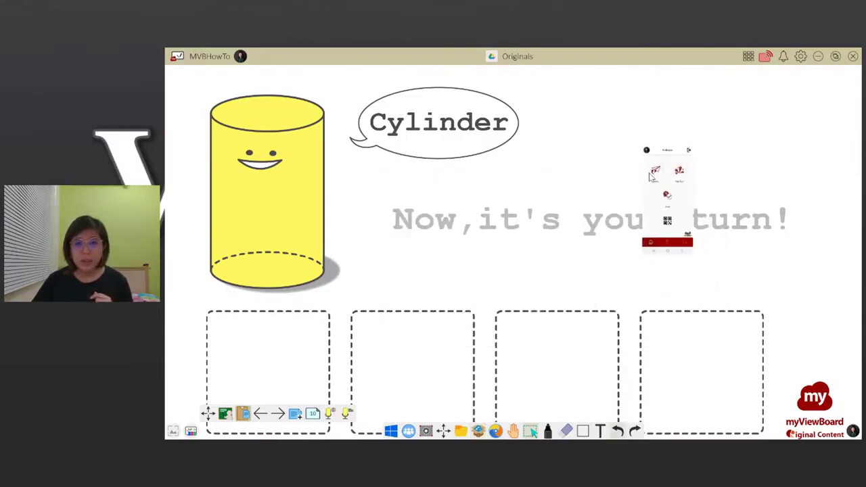
pyautogui.moveTo(694, 258); pyautogui.dragTo(763, 428)
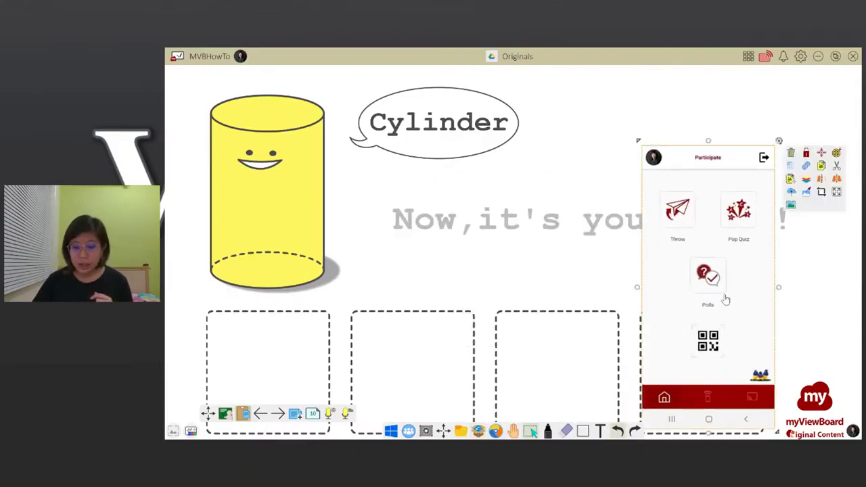
pyautogui.moveTo(724, 299); pyautogui.dragTo(694, 272)
pyautogui.click(548, 430)
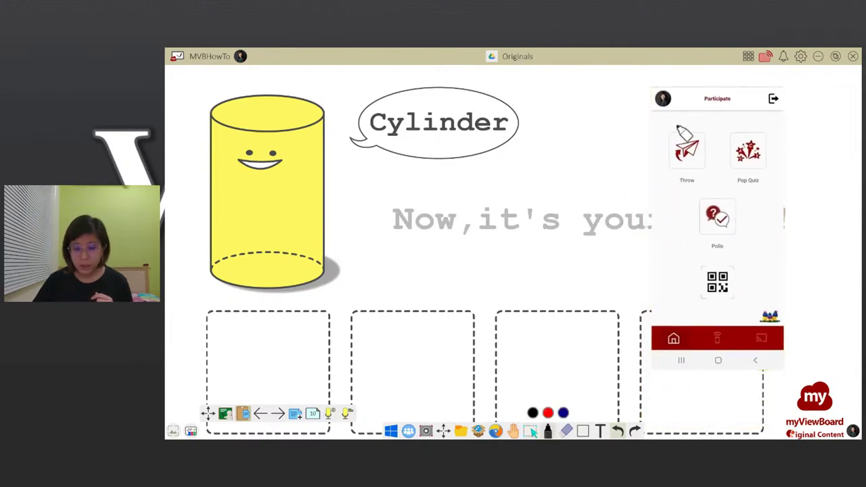
pyautogui.moveTo(678, 120)
pyautogui.mouseDown()
pyautogui.moveTo(662, 137)
pyautogui.moveTo(675, 194)
pyautogui.moveTo(720, 140)
pyautogui.moveTo(700, 113)
pyautogui.moveTo(680, 124)
pyautogui.mouseUp()
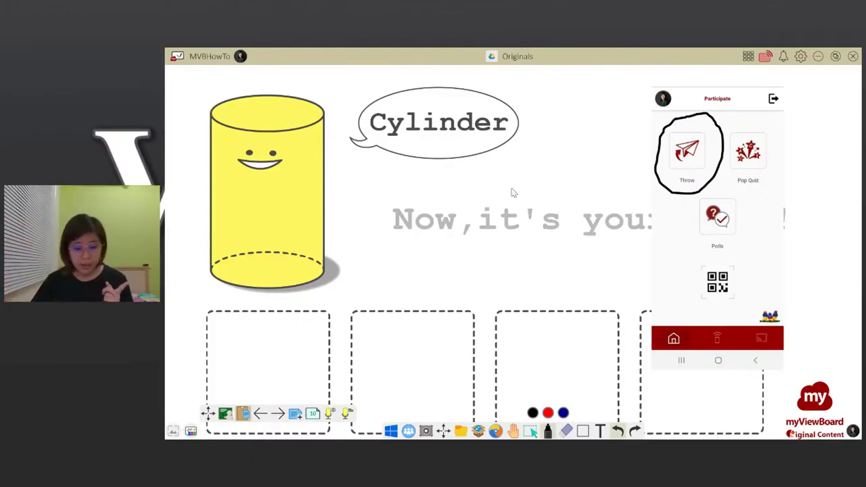
# Step: Capture the whiteboard's connection QR code as a rectangular screenshot and place it between the Cylinder title and the Participate image
pyautogui.click(211, 57)
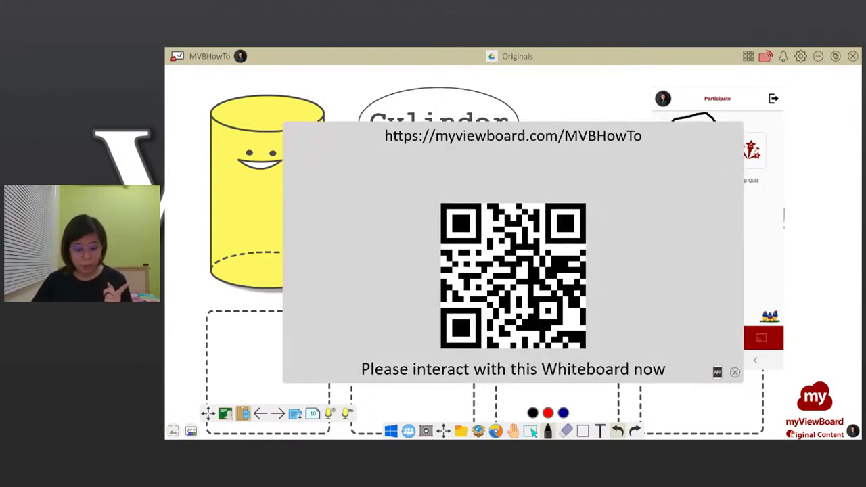
pyautogui.click(426, 430)
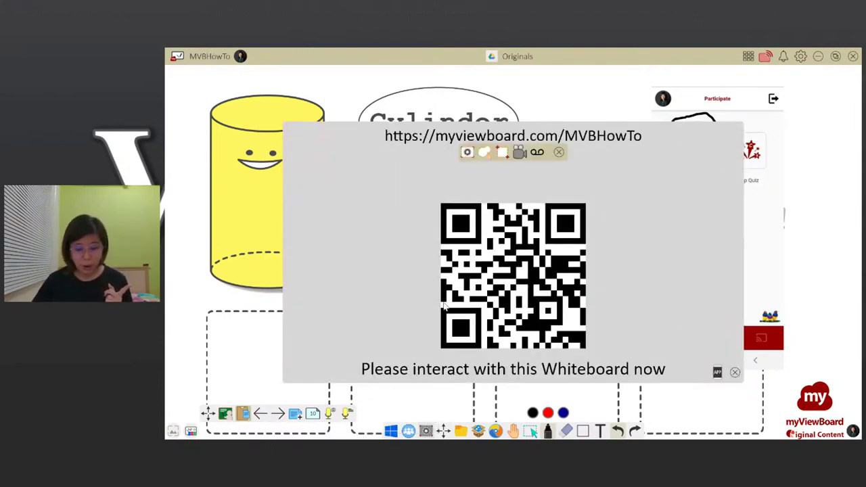
pyautogui.click(503, 153)
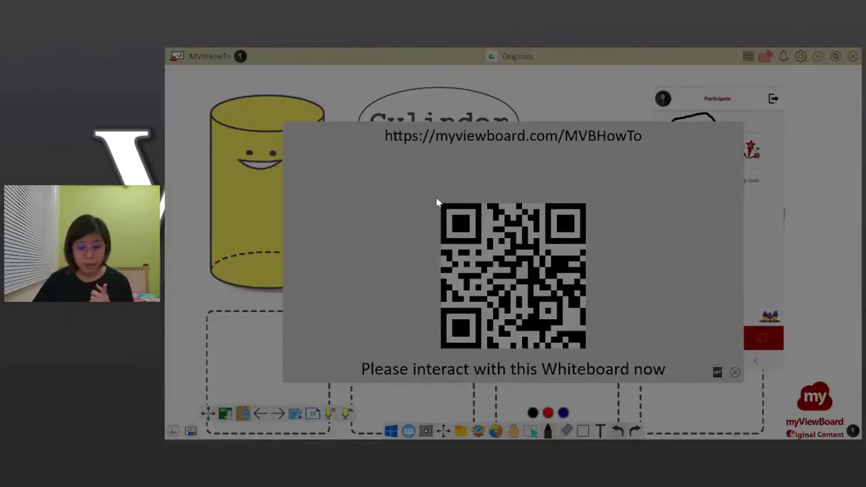
pyautogui.moveTo(436, 198); pyautogui.dragTo(590, 363)
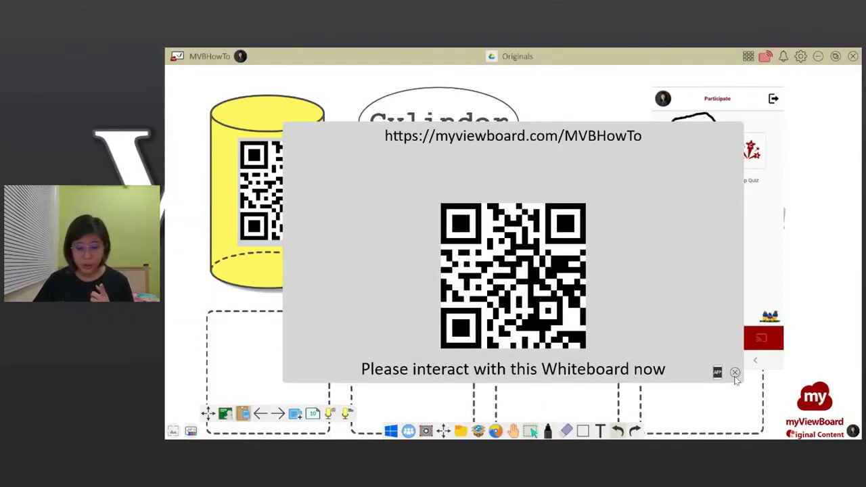
pyautogui.click(734, 372)
pyautogui.moveTo(311, 197); pyautogui.dragTo(594, 142)
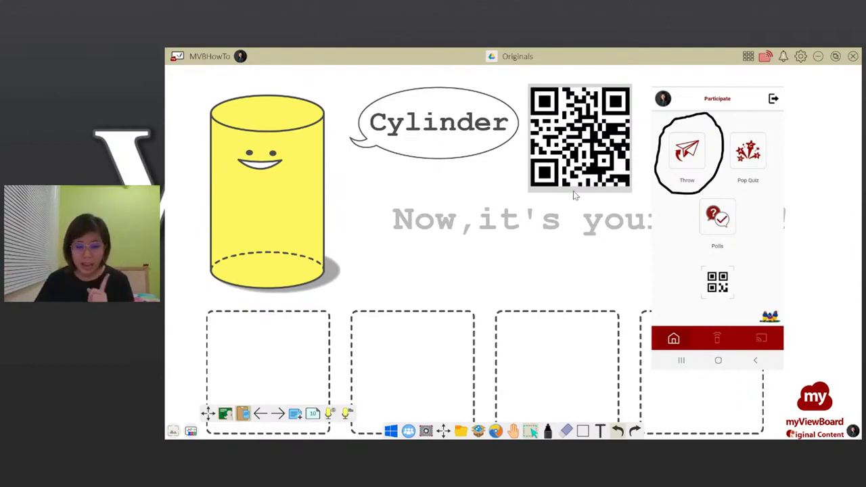
# Step: Handwrite the whiteboard name MVBHowTo with the pen below the "Now, it's your turn!" text
pyautogui.click(548, 431)
pyautogui.moveTo(451, 283)
pyautogui.mouseDown()
pyautogui.moveTo(470, 263)
pyautogui.moveTo(481, 271)
pyautogui.mouseUp()
pyautogui.moveTo(484, 252)
pyautogui.mouseDown()
pyautogui.moveTo(518, 256)
pyautogui.moveTo(514, 270)
pyautogui.mouseUp()
pyautogui.moveTo(543, 238)
pyautogui.mouseDown()
pyautogui.moveTo(558, 270)
pyautogui.moveTo(573, 252)
pyautogui.moveTo(589, 261)
pyautogui.moveTo(620, 241)
pyautogui.mouseUp()
pyautogui.moveTo(612, 242)
pyautogui.mouseDown()
pyautogui.moveTo(610, 260)
pyautogui.moveTo(623, 255)
pyautogui.mouseUp()
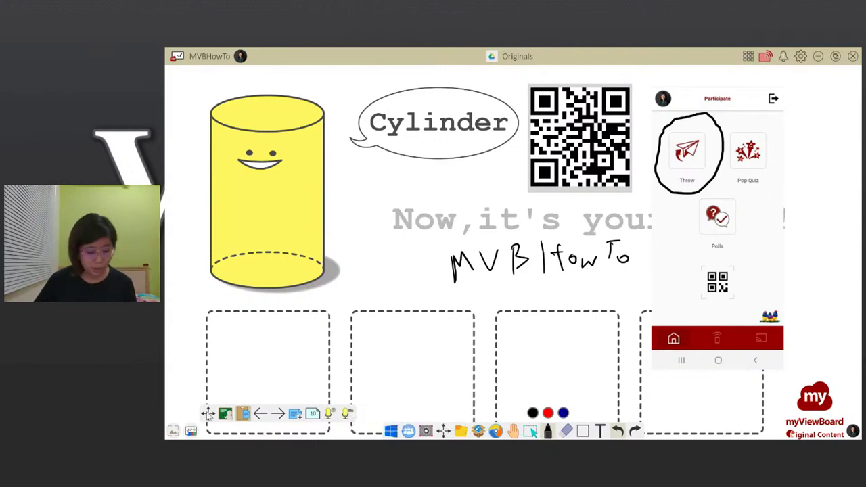
# Step: Add the timer from the Magic Box tools, run a one-minute countdown, and close the timer when it ends
pyautogui.click(459, 433)
pyautogui.click(416, 189)
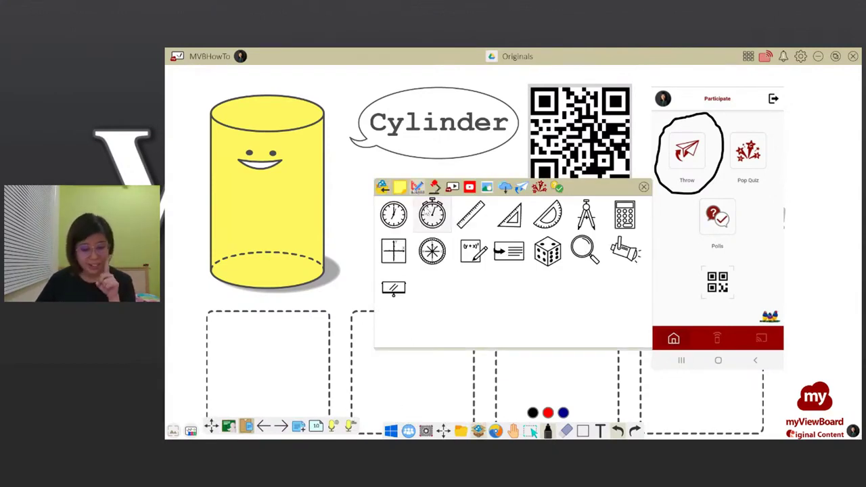
pyautogui.click(437, 215)
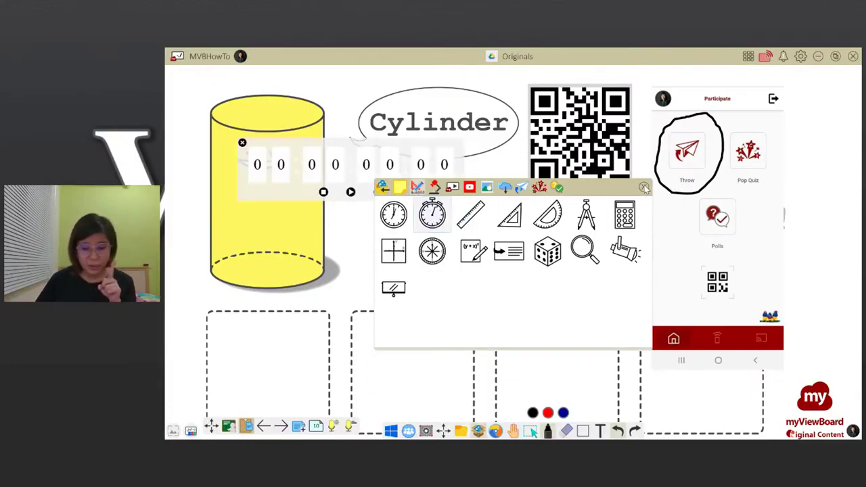
pyautogui.click(643, 187)
pyautogui.click(378, 193)
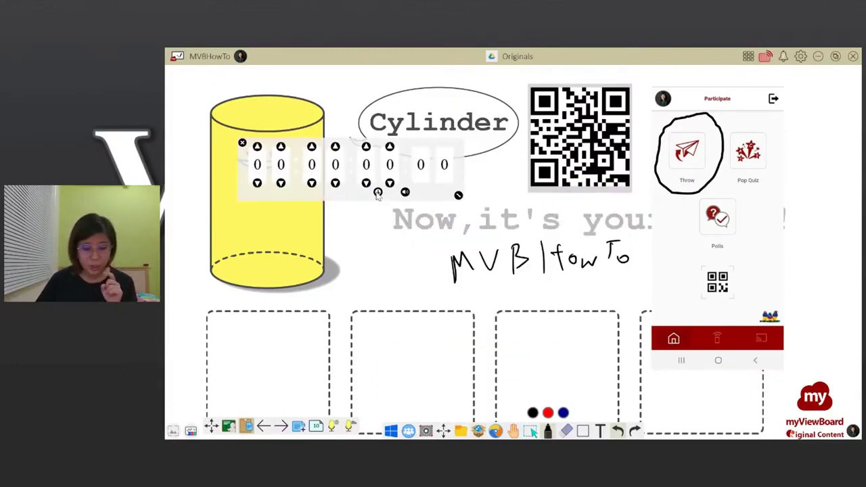
pyautogui.click(335, 148)
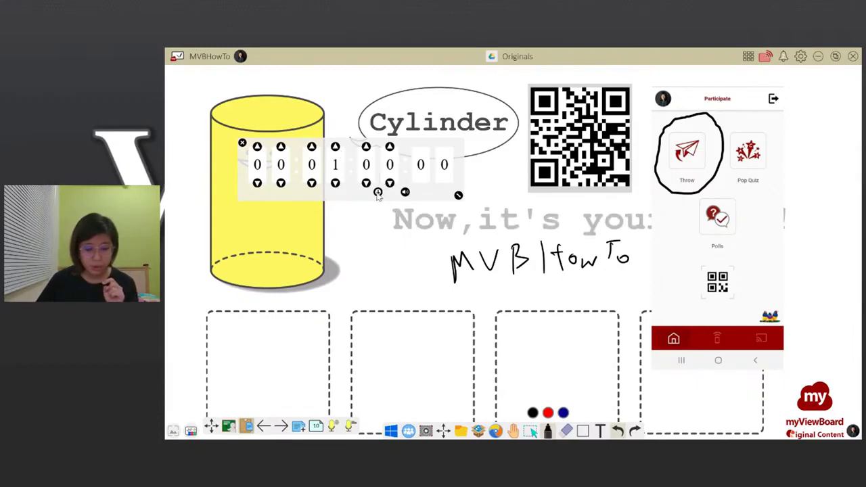
pyautogui.click(378, 193)
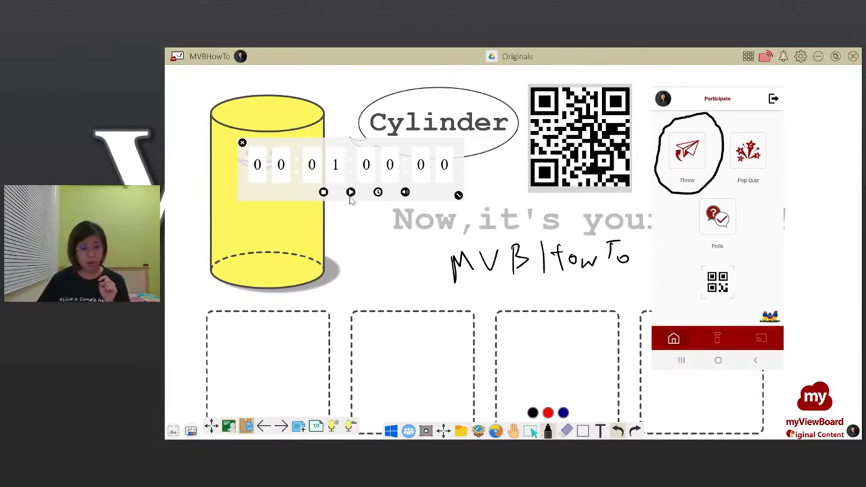
pyautogui.click(351, 193)
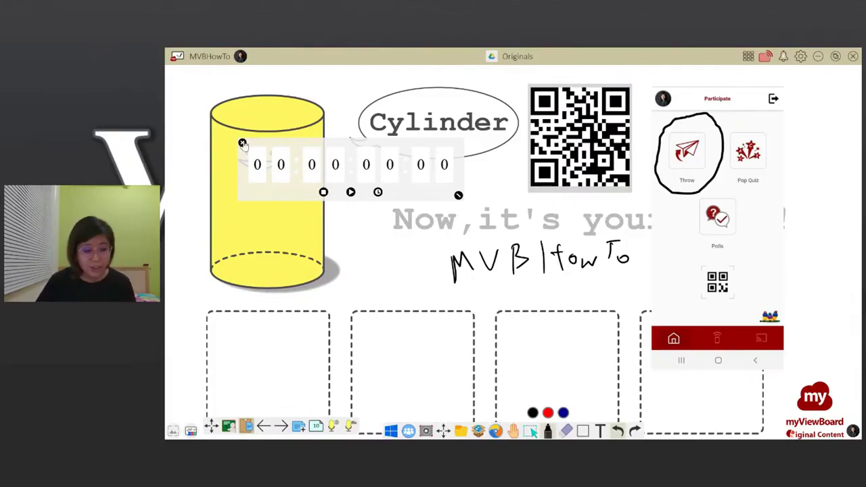
pyautogui.click(242, 143)
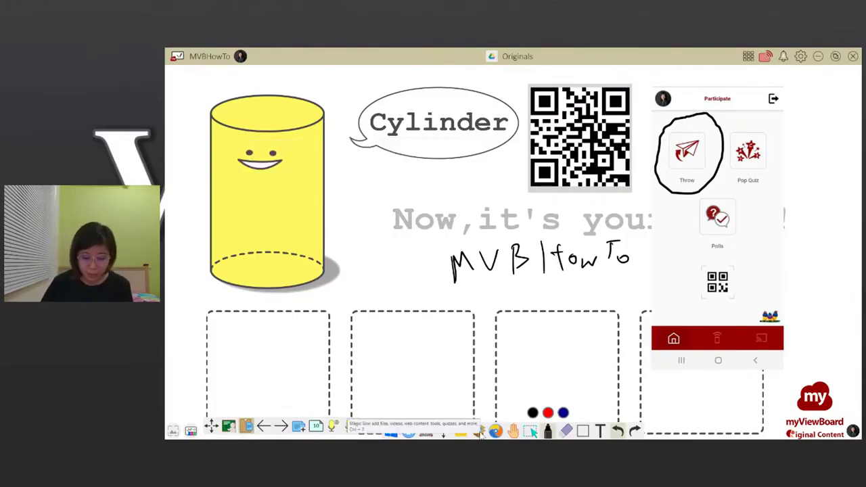
# Step: Add the Red Bull can photo from the Magic Box's Throw files and place it in the first dashed box
pyautogui.click(479, 431)
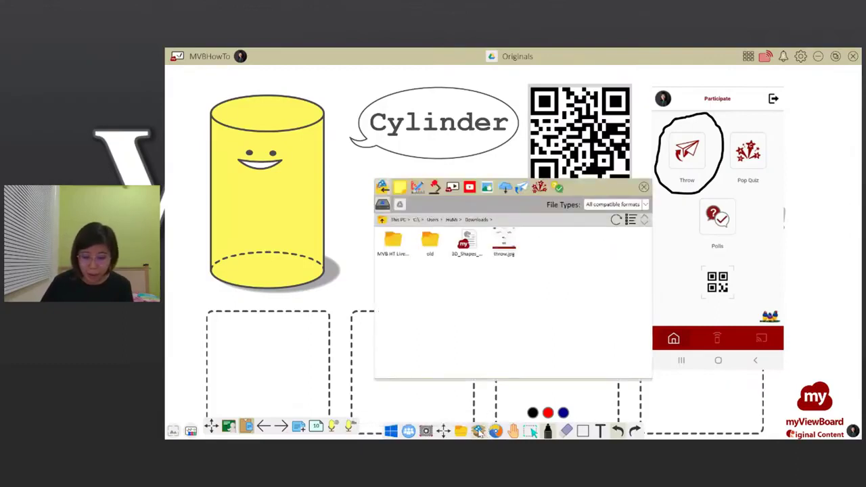
pyautogui.click(520, 190)
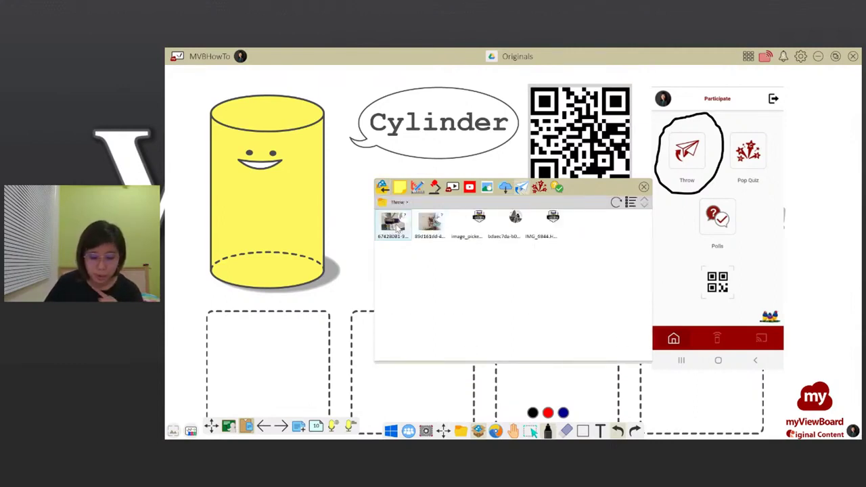
pyautogui.moveTo(392, 223); pyautogui.dragTo(322, 182)
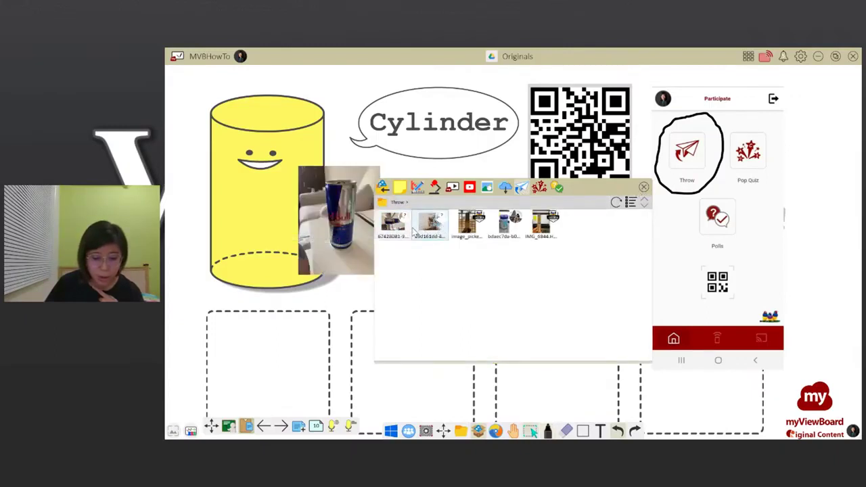
pyautogui.moveTo(345, 228); pyautogui.dragTo(279, 369)
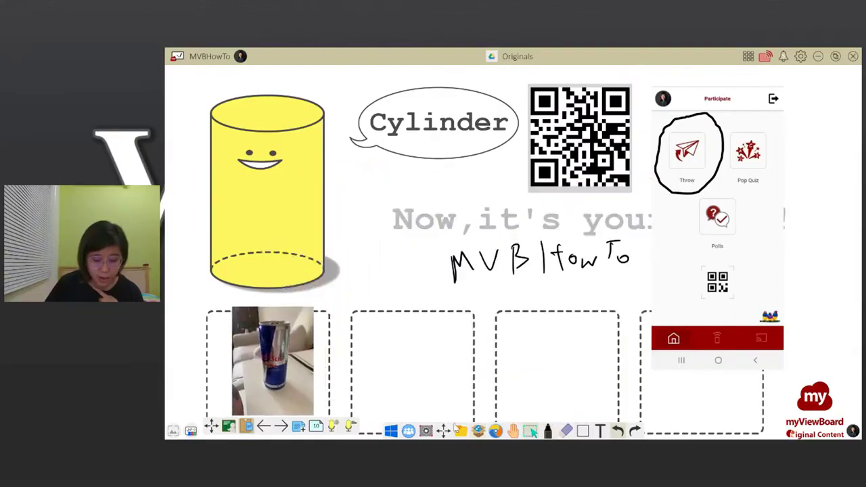
# Step: Add the mug, slim bottle, blue-lidded container and orange tube photos from the Magic Box's Throw files to the Cylinder page
pyautogui.click(478, 431)
pyautogui.click(519, 189)
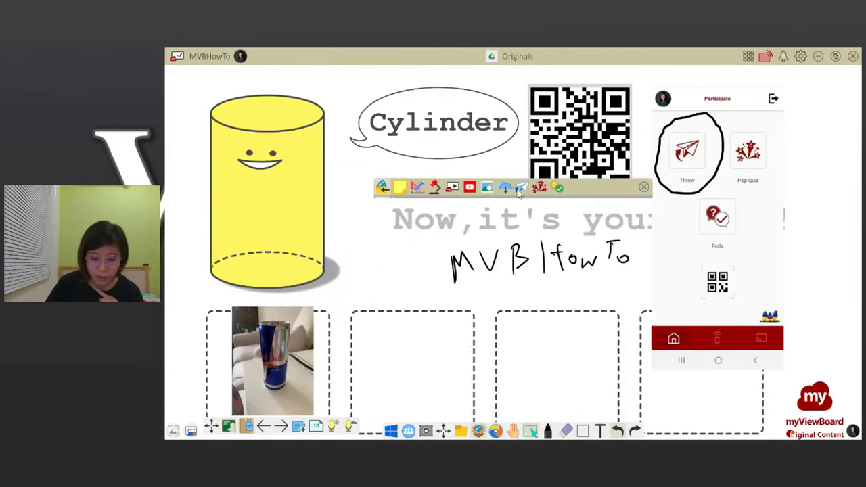
pyautogui.click(518, 193)
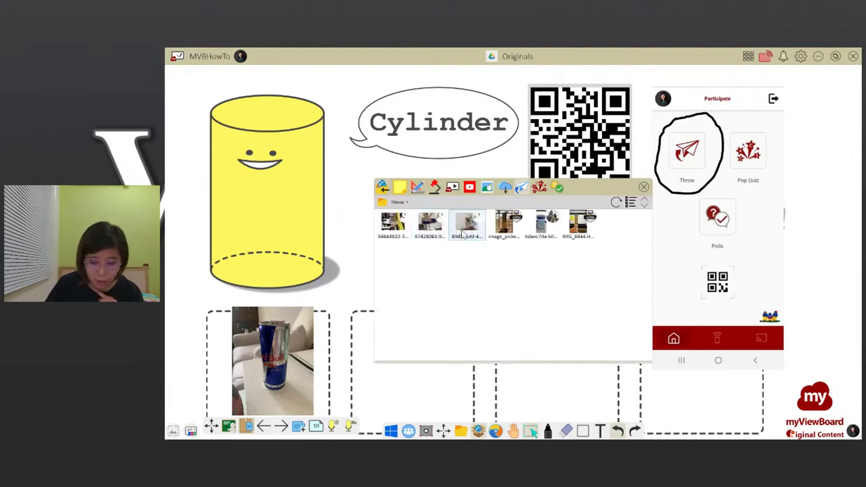
pyautogui.click(393, 229)
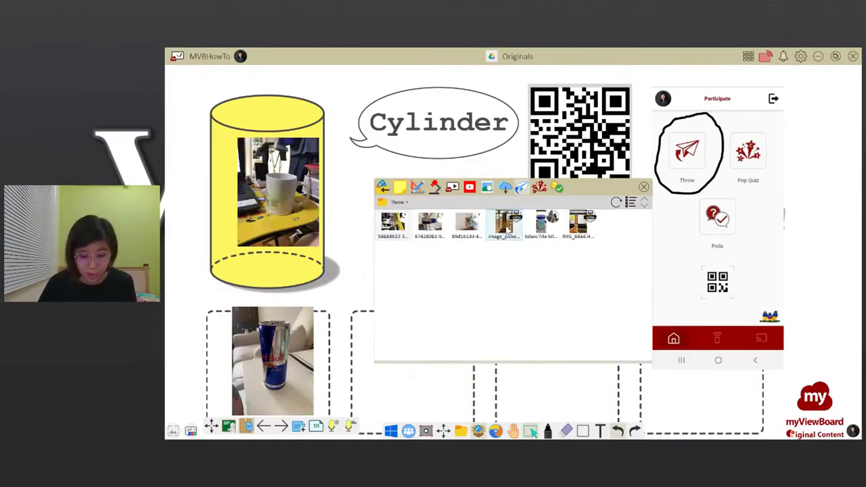
pyautogui.click(510, 231)
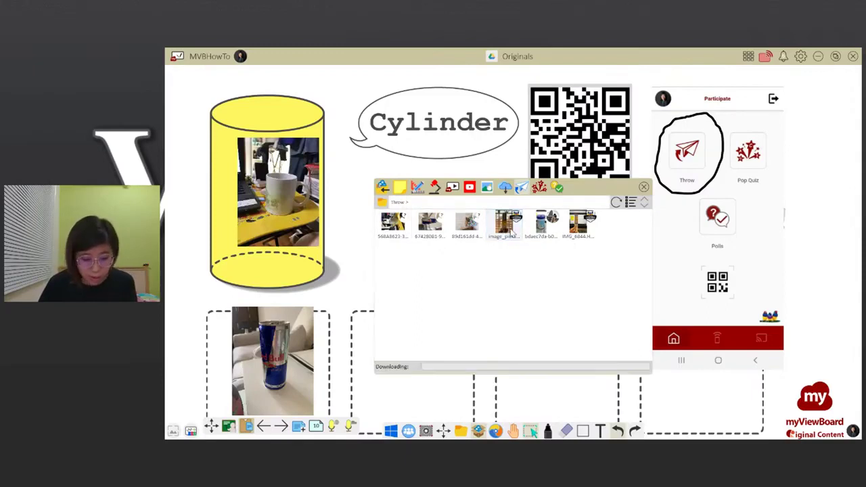
pyautogui.moveTo(582, 187); pyautogui.dragTo(762, 110)
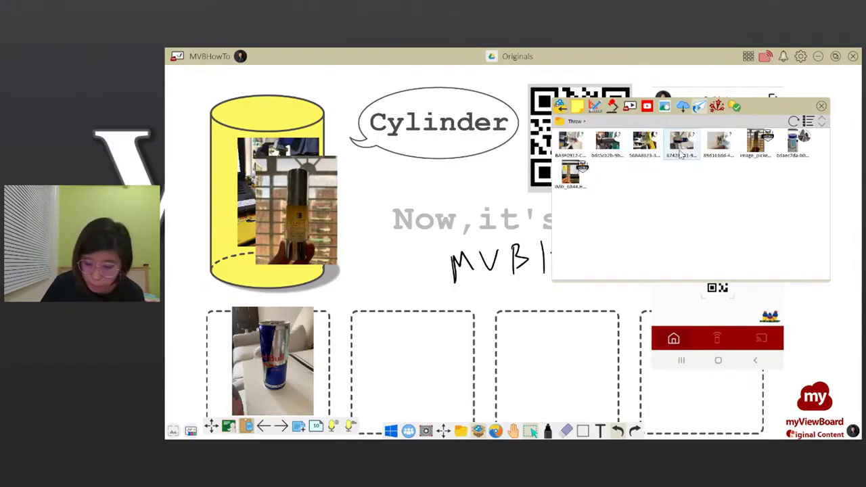
pyautogui.click(799, 145)
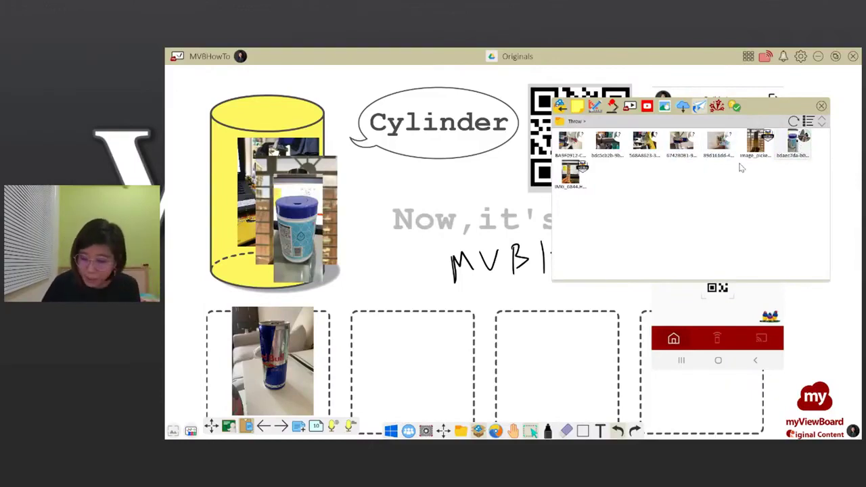
pyautogui.click(565, 177)
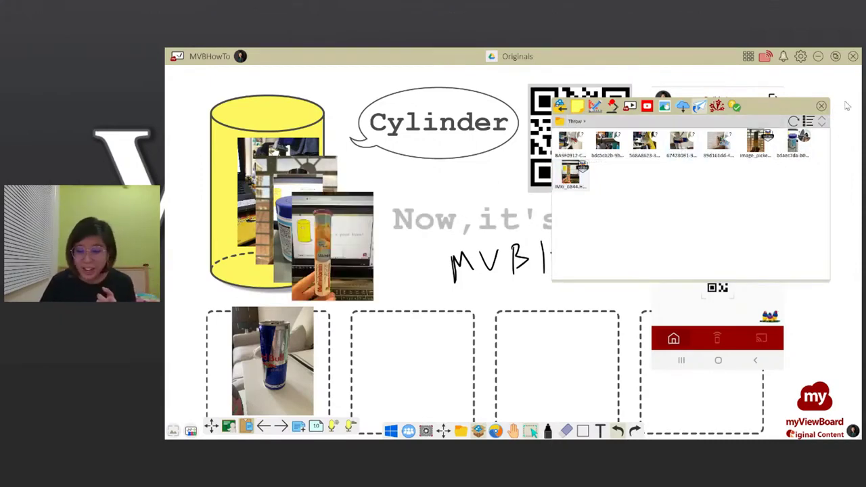
pyautogui.click(819, 109)
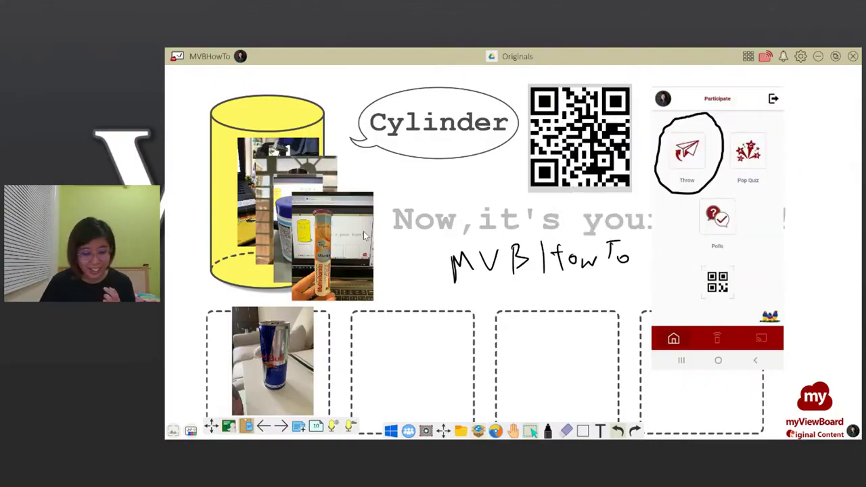
# Step: Spread the tube, container, bottle and mug photos across the remaining dashed boxes, and advance to the Pyramid page
pyautogui.moveTo(363, 231); pyautogui.dragTo(752, 328)
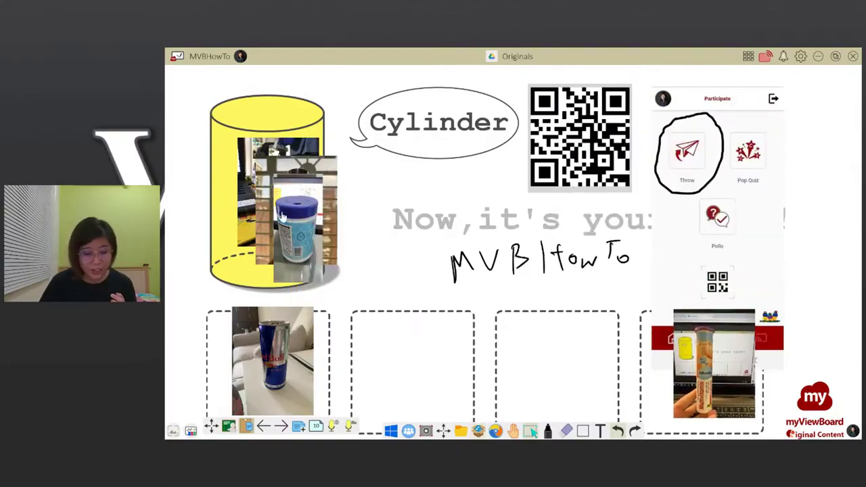
pyautogui.moveTo(282, 217); pyautogui.dragTo(573, 315)
pyautogui.moveTo(316, 207); pyautogui.dragTo(509, 365)
pyautogui.moveTo(272, 176); pyautogui.dragTo(389, 349)
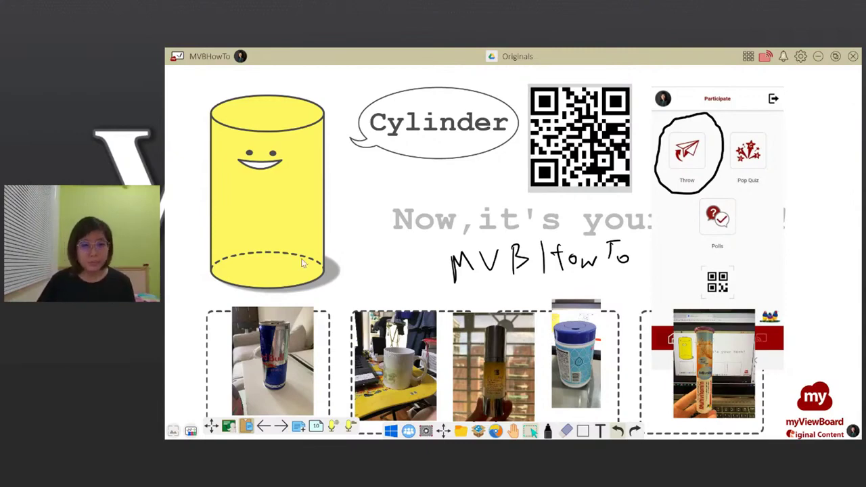
pyautogui.click(285, 425)
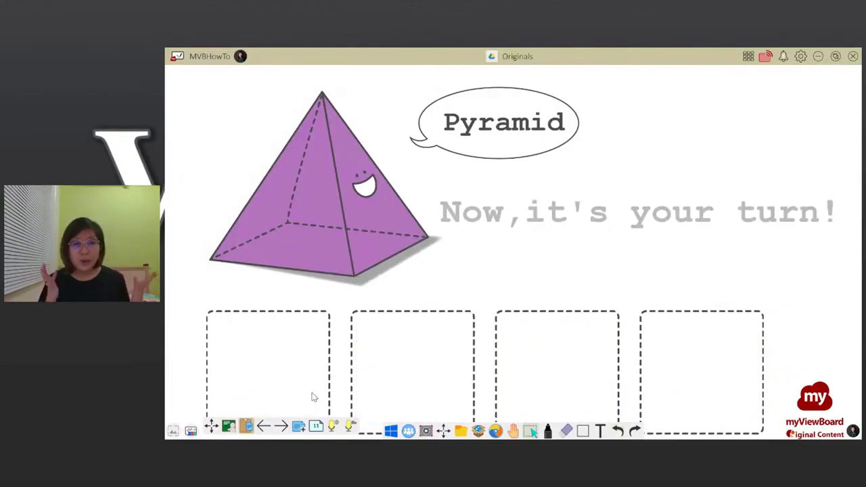